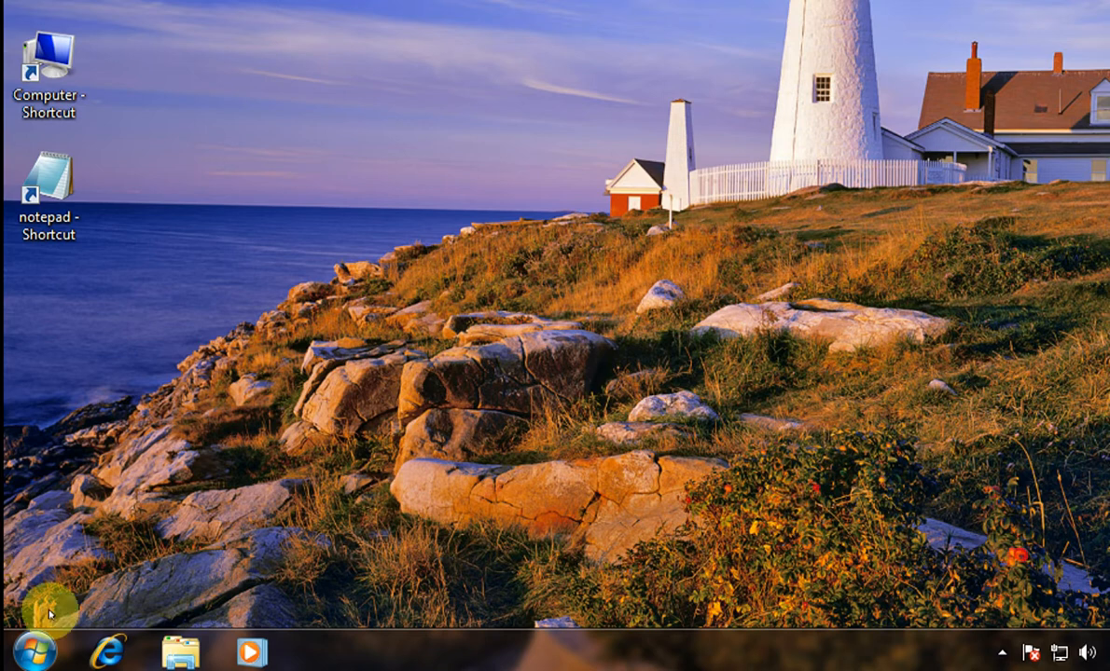
- Open Control Panel from the Start menu
{"action": "left_click", "coordinate": [37, 640]}
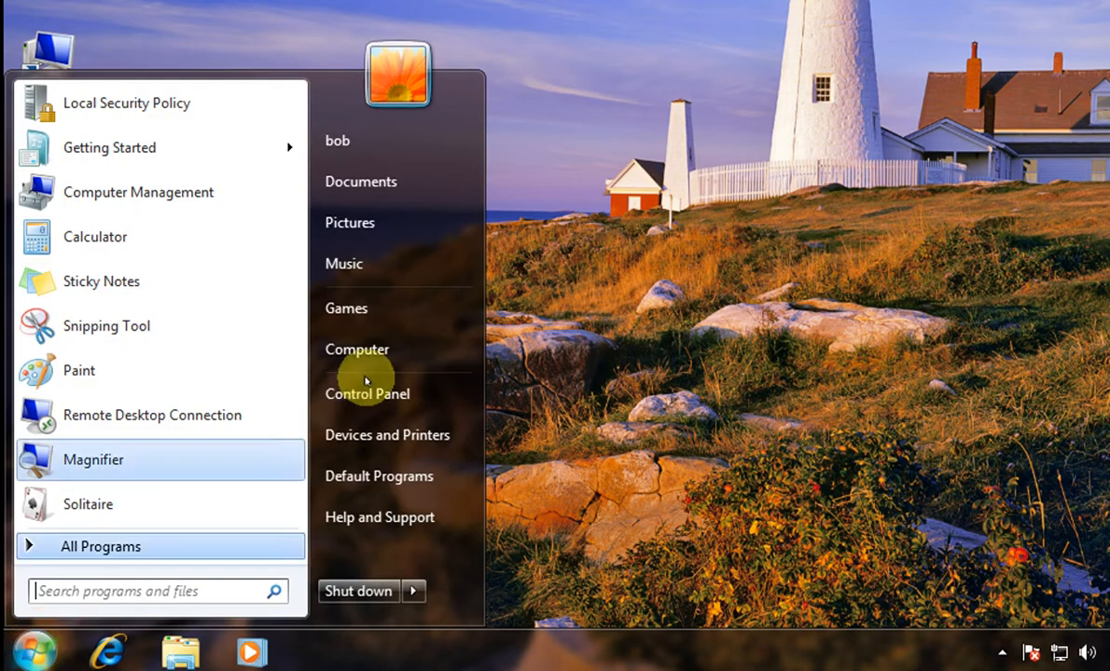
{"action": "left_click", "coordinate": [403, 389]}
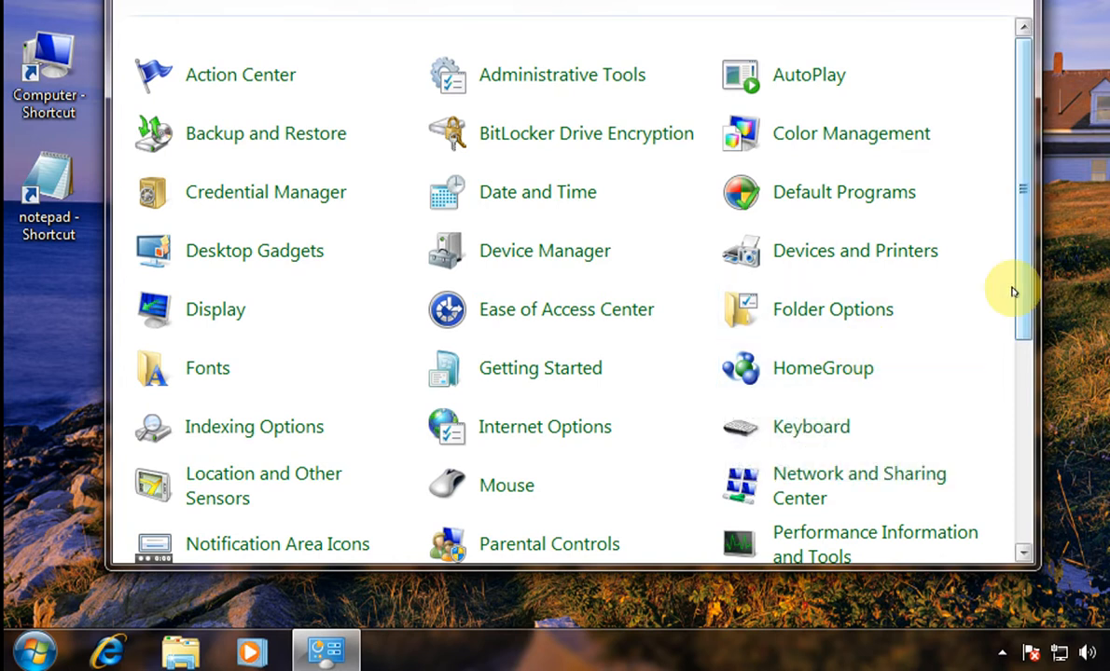
- Open User Accounts and view all accounts on the computer via Manage another account
{"action": "scroll", "coordinate": [1013, 354], "scroll_direction": "down", "scroll_amount": 6}
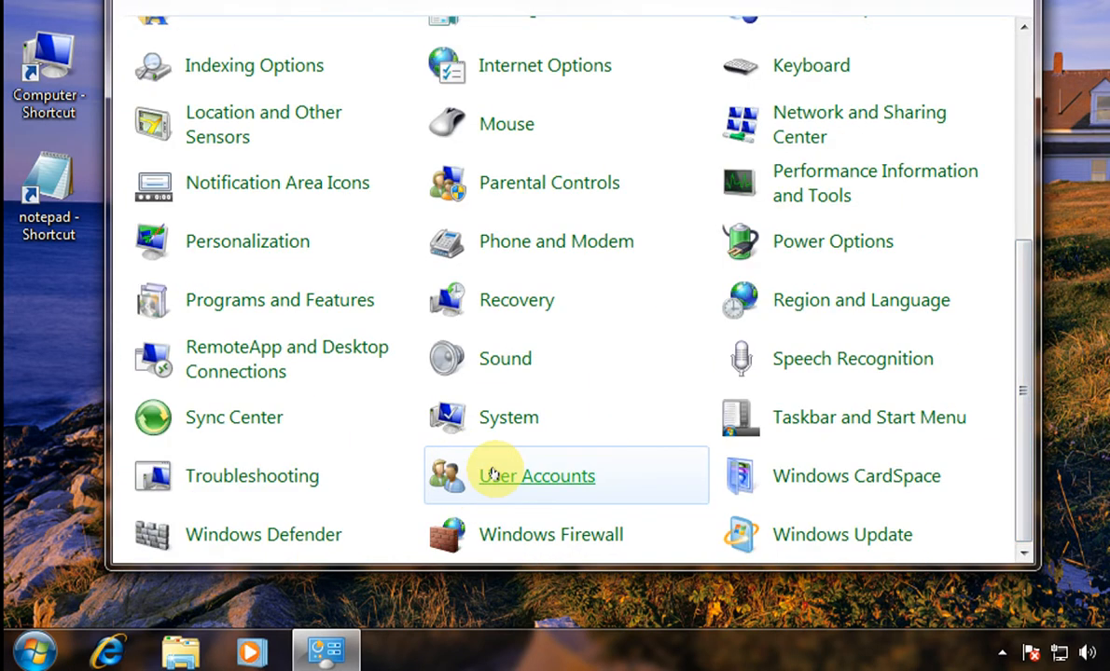
{"action": "left_click", "coordinate": [491, 473]}
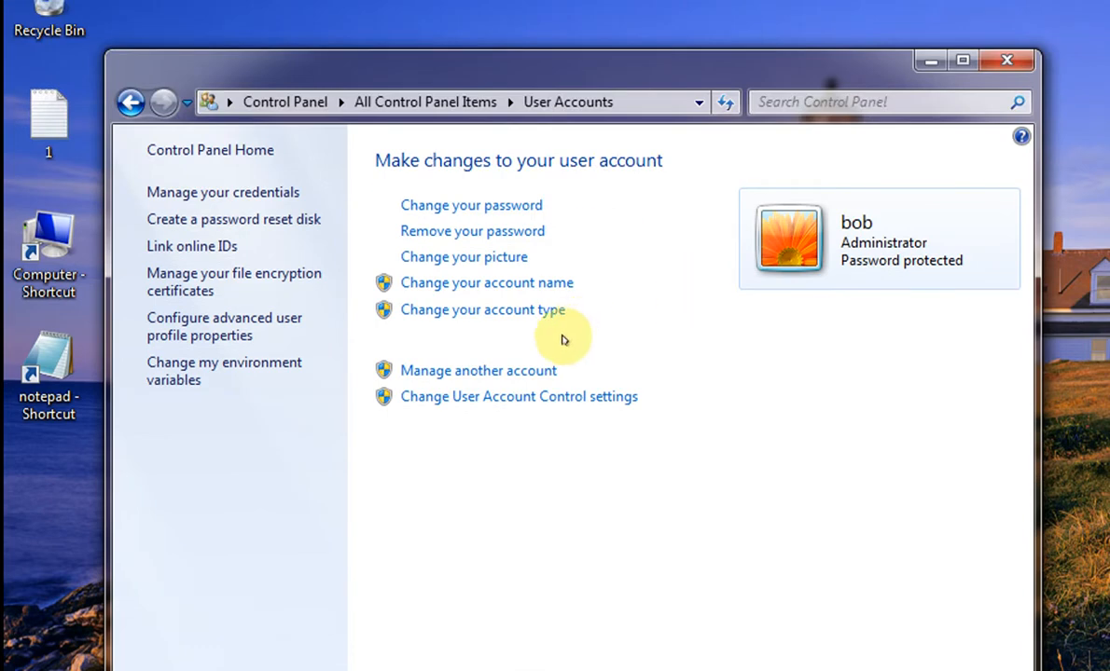
{"action": "left_click", "coordinate": [521, 190]}
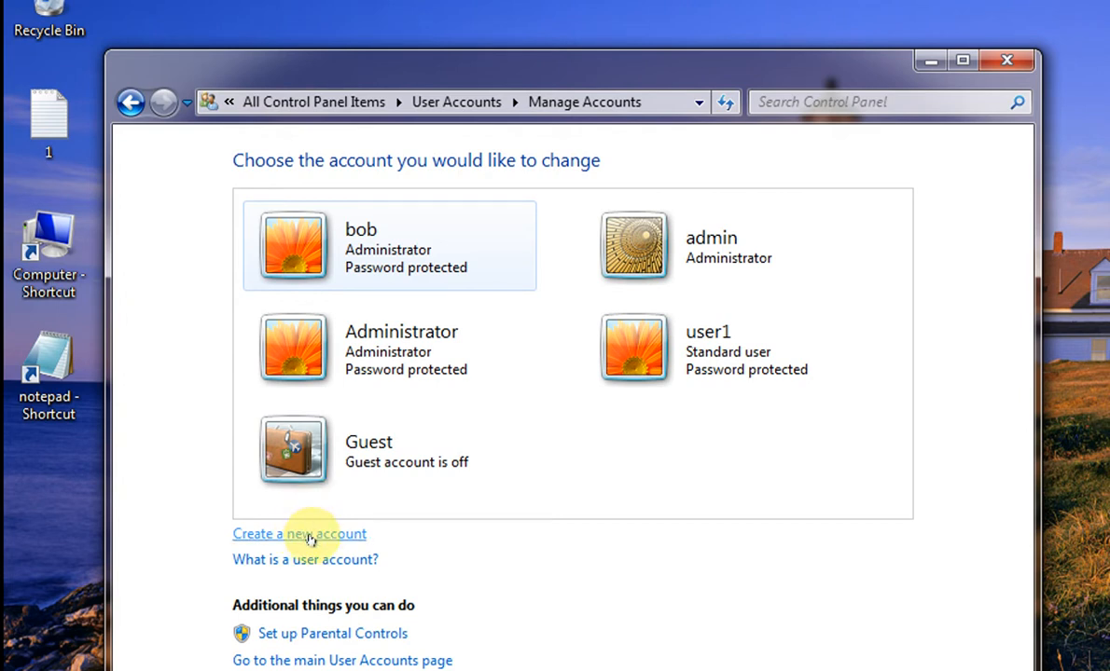
- Start a new Administrator account, then cancel it and close Control Panel
{"action": "left_click", "coordinate": [307, 537]}
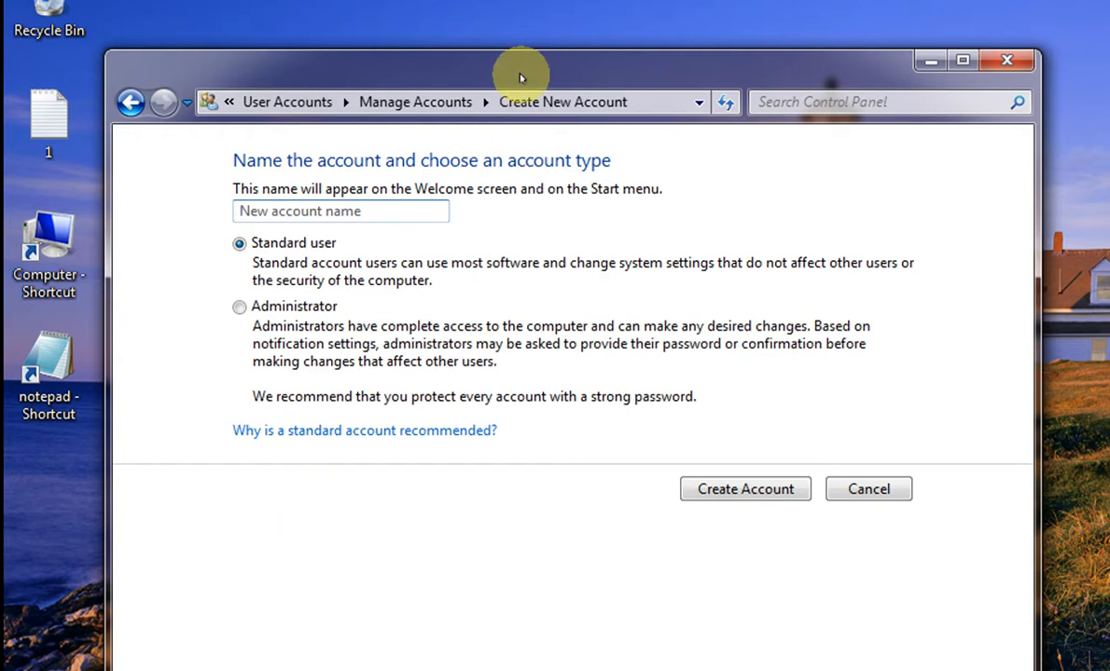
{"action": "left_click_drag", "start_coordinate": [520, 77], "coordinate": [555, 37]}
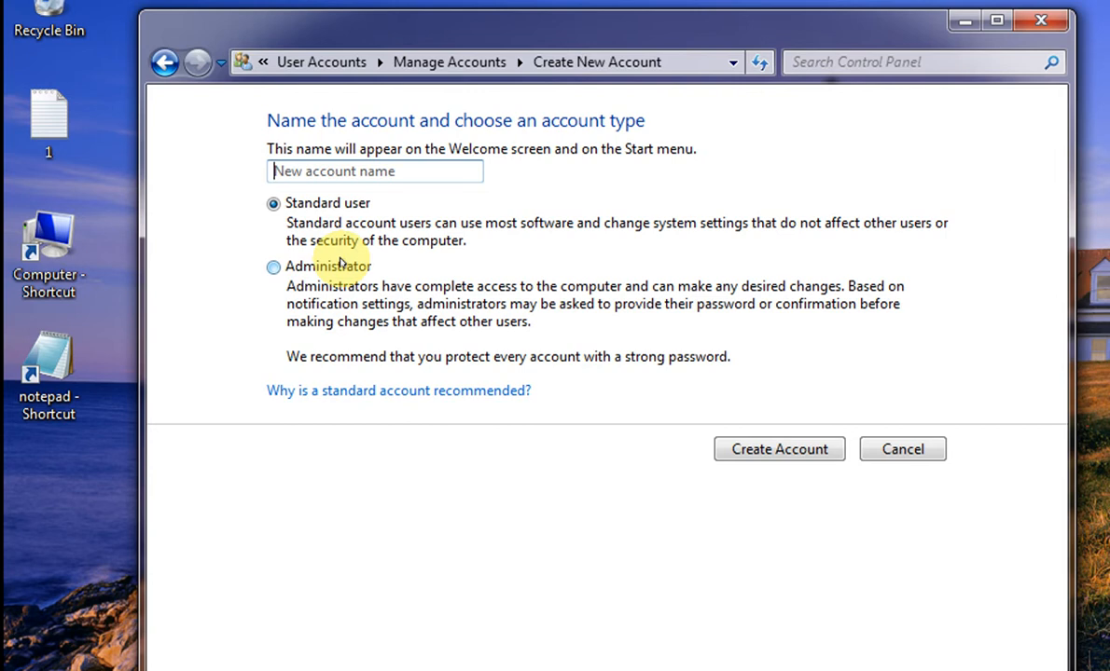
{"action": "left_click", "coordinate": [340, 268]}
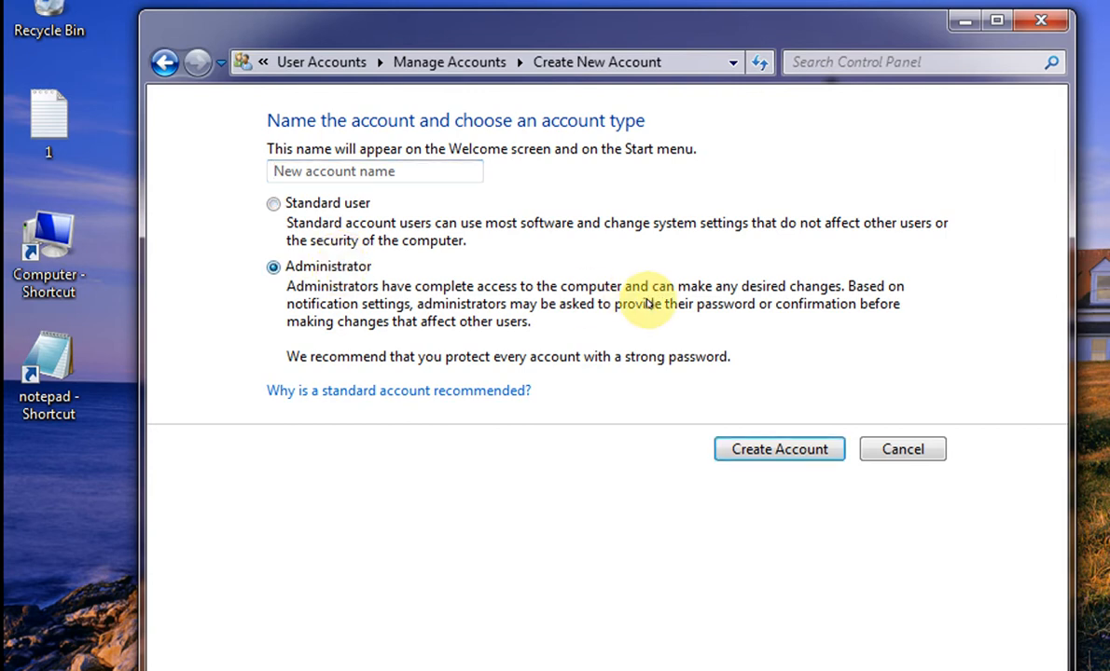
{"action": "left_click", "coordinate": [898, 450]}
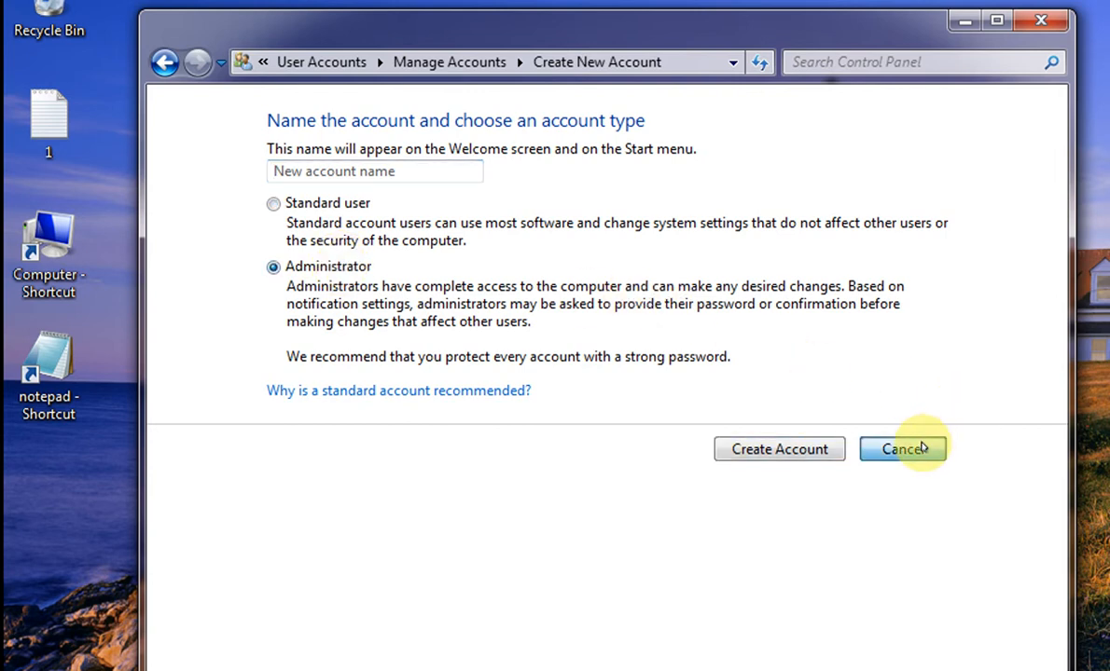
{"action": "left_click", "coordinate": [1041, 24]}
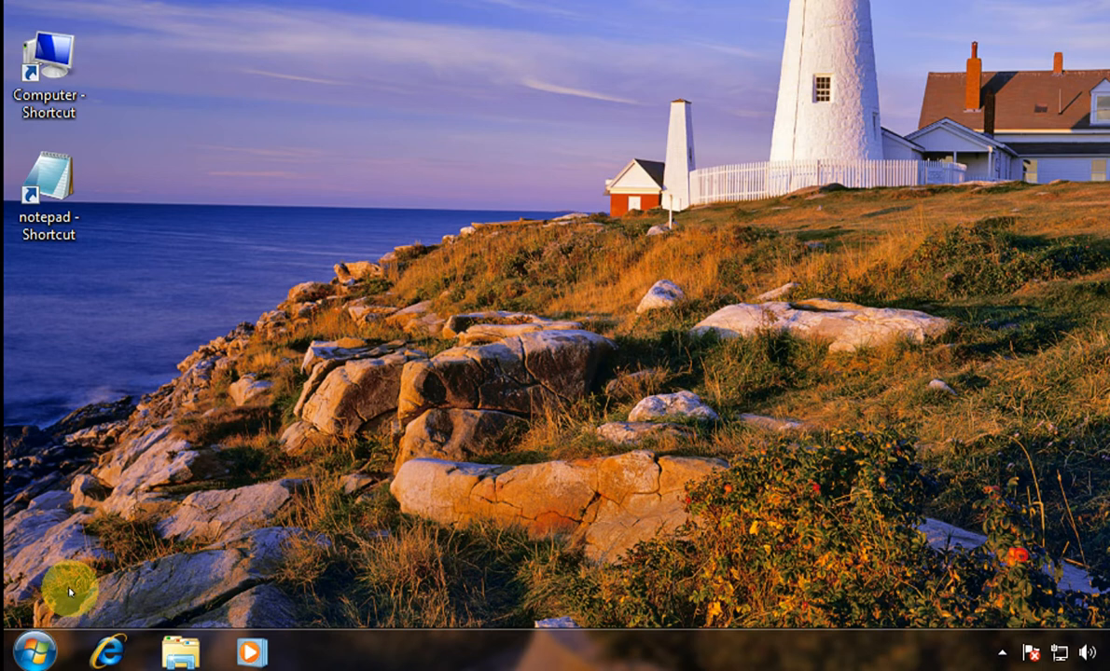
- Run lusrmgr.msc from the Run dialog to open Local Users and Groups
{"action": "key", "text": "super+r"}
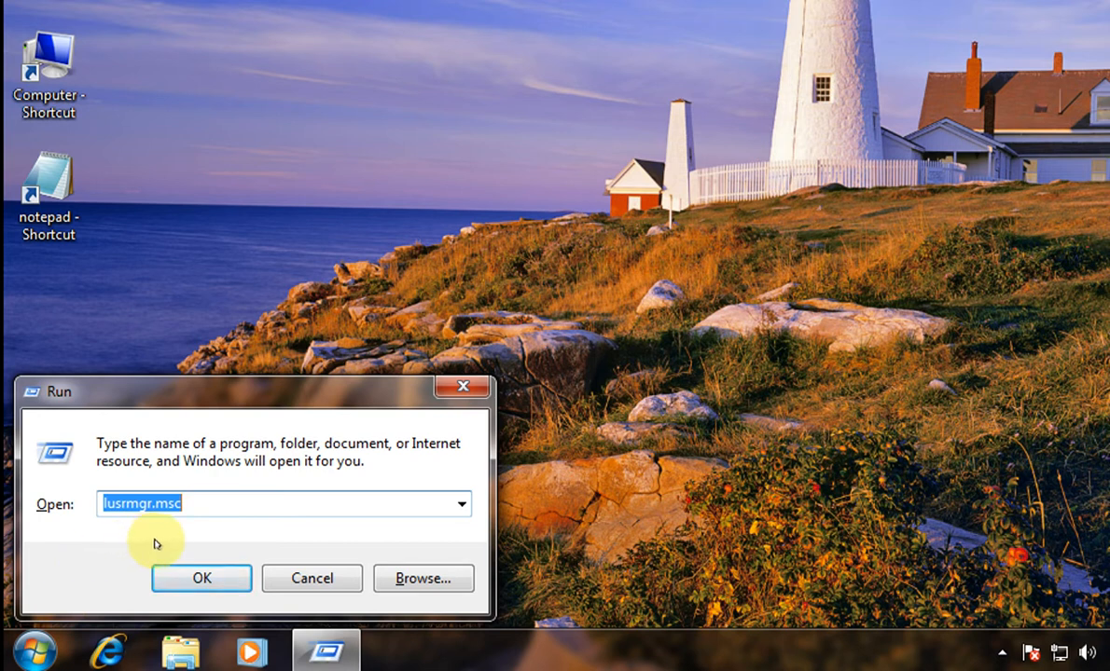
{"action": "left_click", "coordinate": [182, 580]}
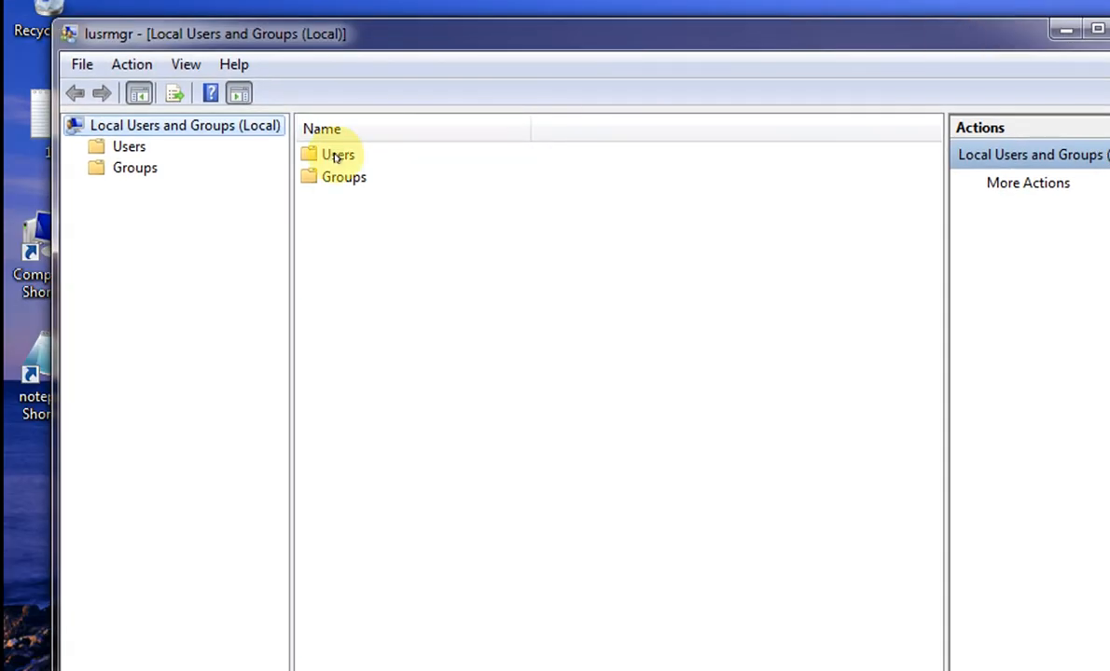
- Open the Users folder and start adding a New User
{"action": "double_click", "coordinate": [336, 156]}
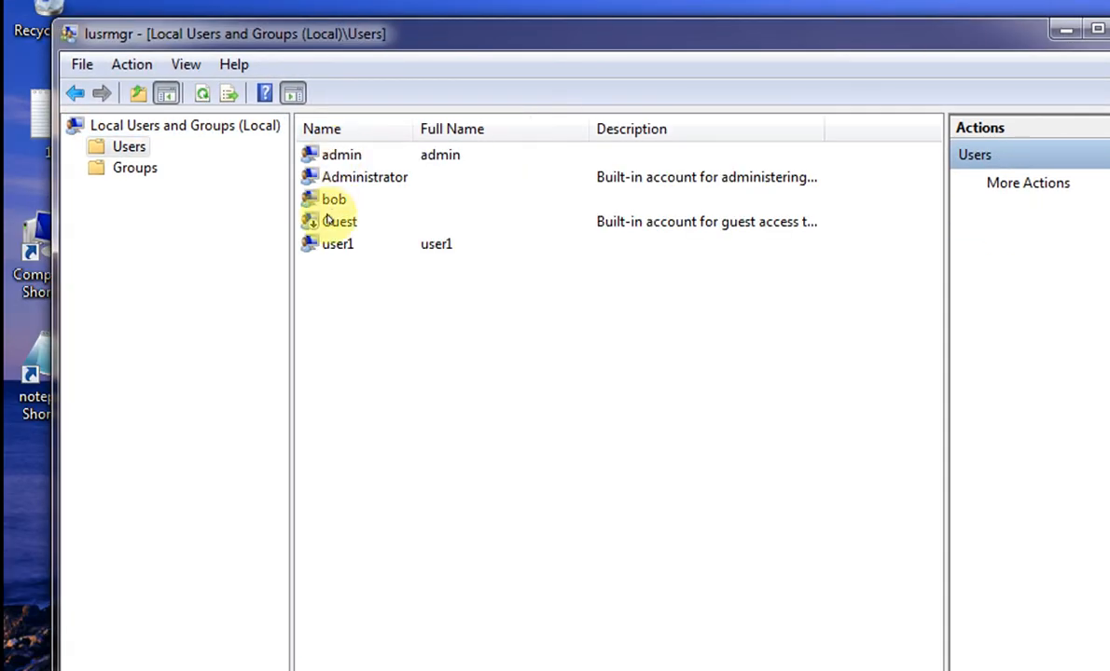
{"action": "right_click", "coordinate": [337, 291]}
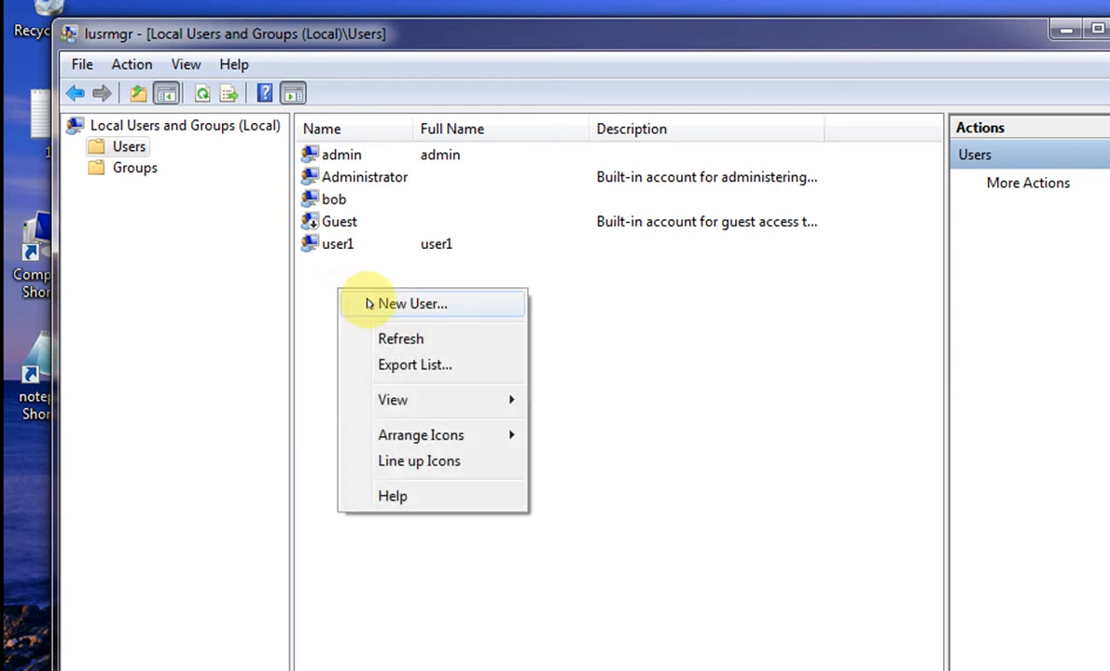
{"action": "left_click", "coordinate": [370, 304]}
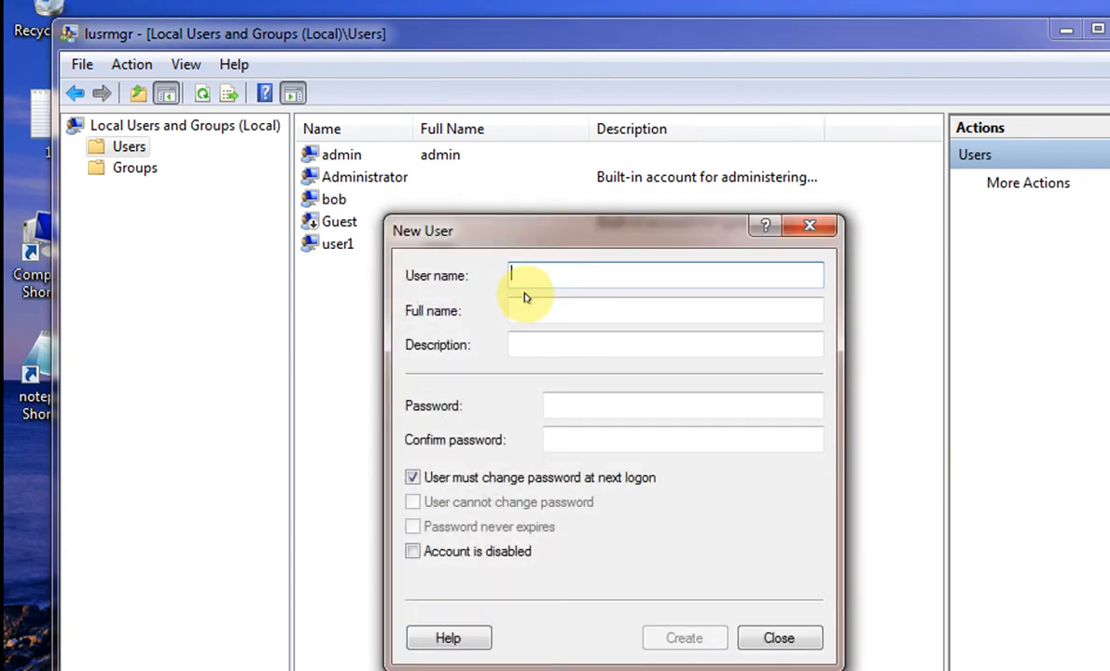
- Enter user name 'you' and type and confirm the account password
{"action": "type", "text": "you"}
{"action": "key", "text": "Tab"}
{"action": "key", "text": "Tab"}
{"action": "key", "text": "Tab"}
{"action": "key", "text": "Tab"}
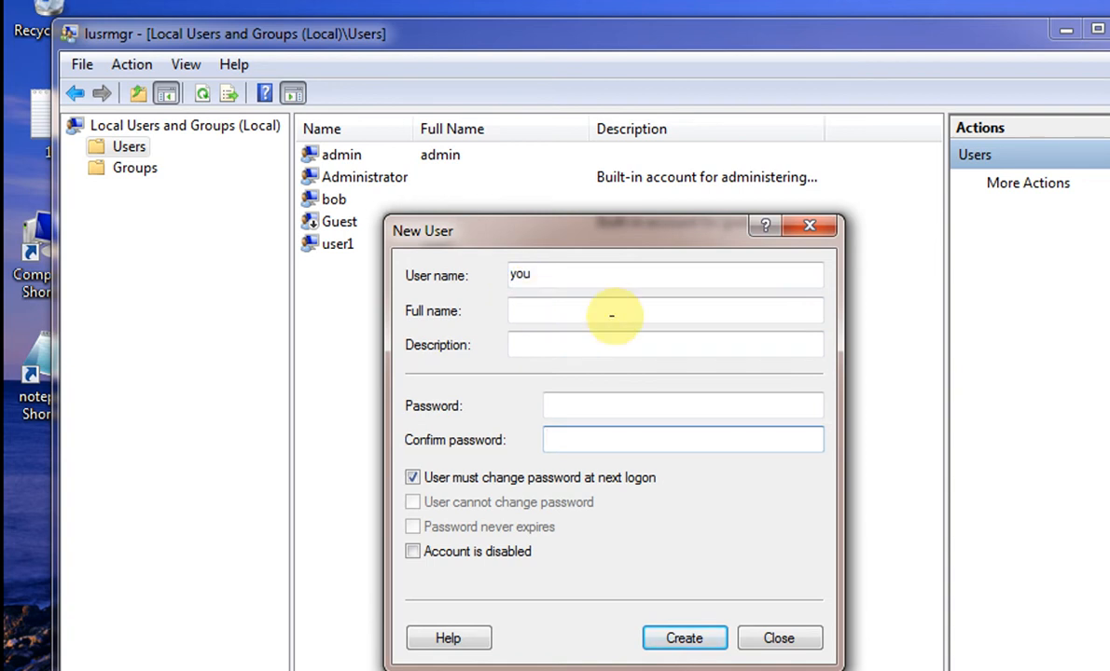
{"action": "left_click", "coordinate": [653, 399]}
{"action": "type", "text": "123456"}
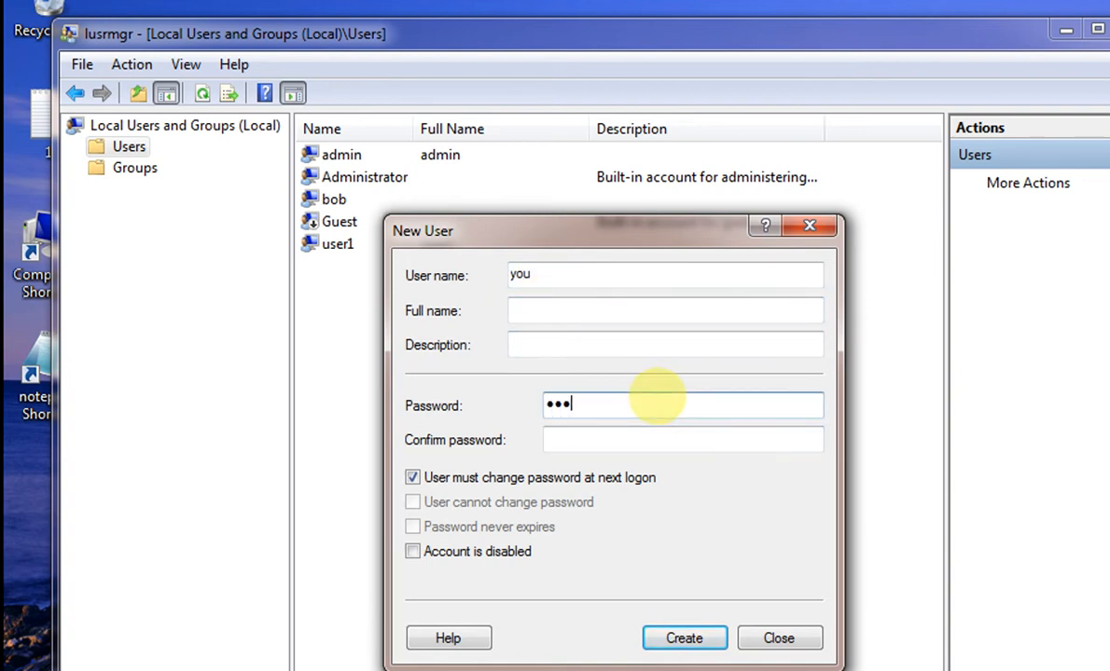
{"action": "key", "text": "Tab"}
{"action": "type", "text": "12345"}
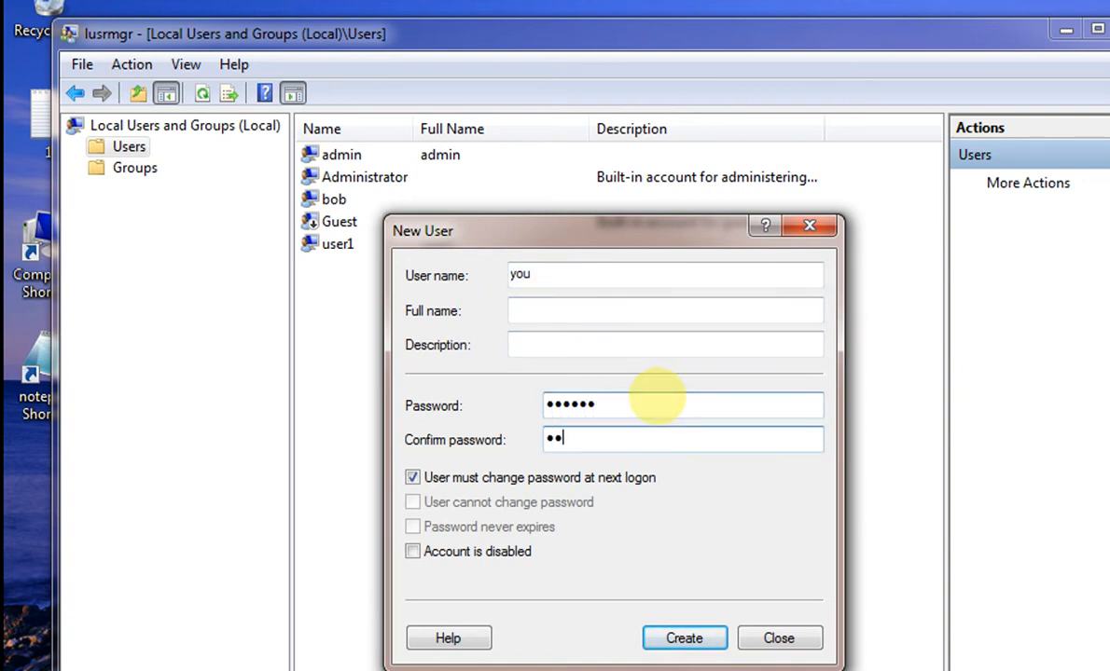
{"action": "type", "text": "6"}
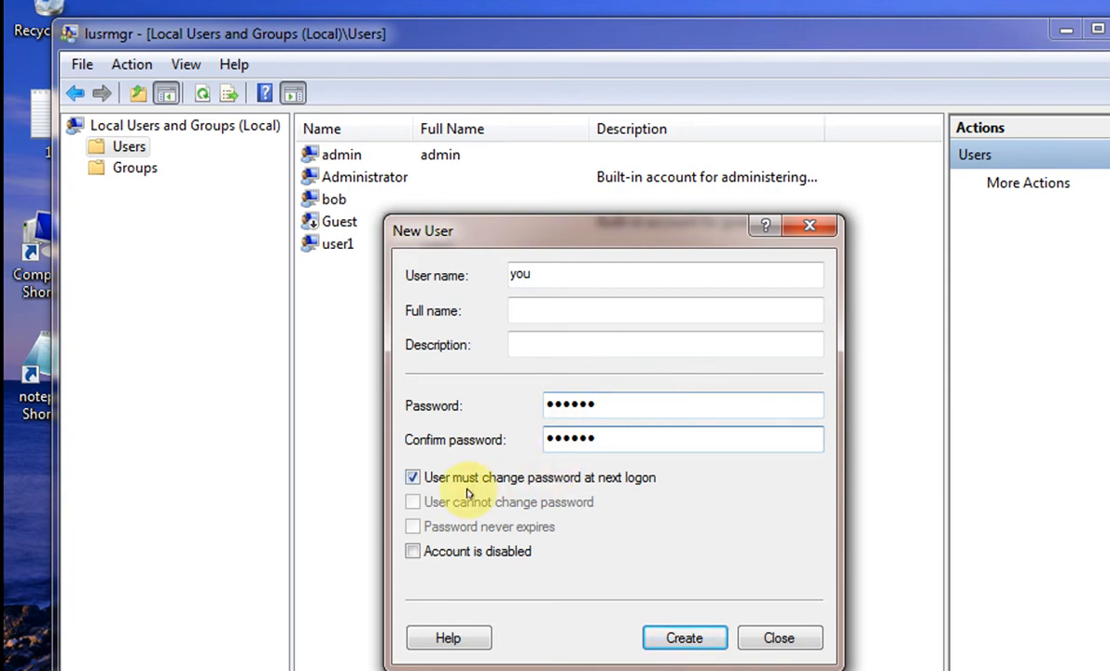
- Clear 'must change password at next logon', check 'cannot change' and 'never expires', then create the user
{"action": "left_click", "coordinate": [457, 482]}
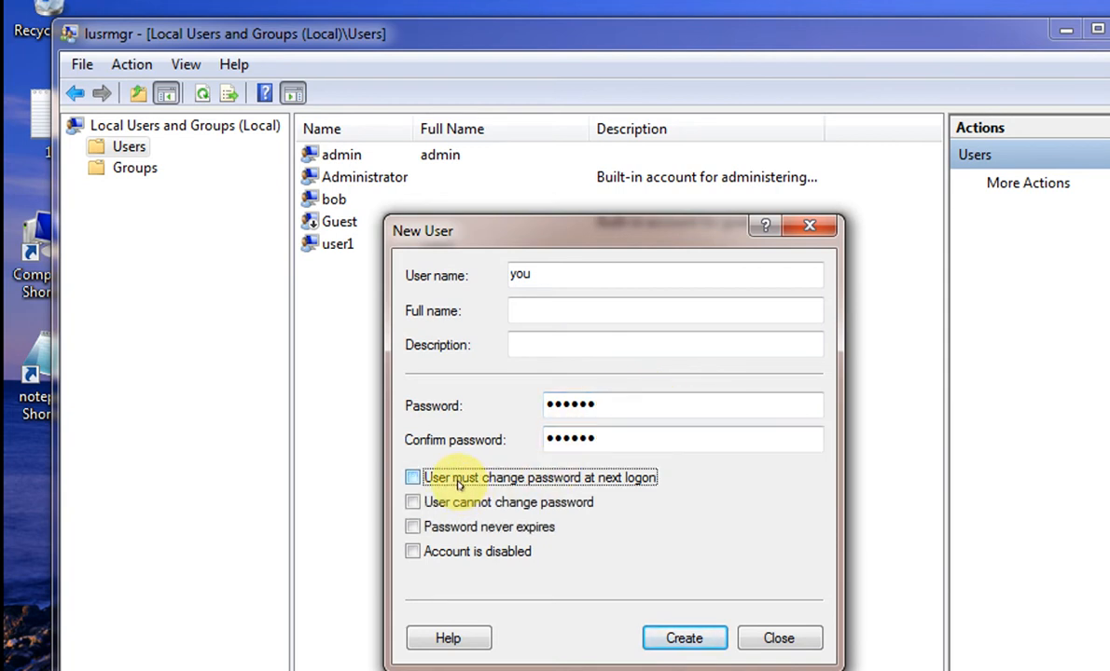
{"action": "left_click", "coordinate": [412, 503]}
{"action": "left_click", "coordinate": [412, 526]}
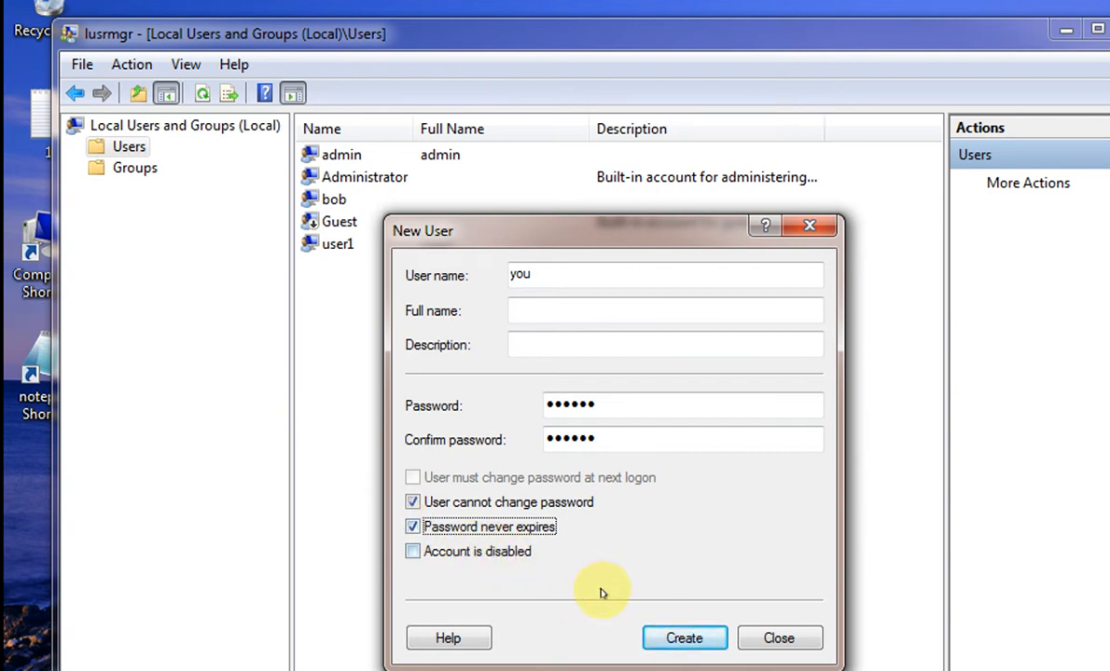
{"action": "left_click", "coordinate": [664, 635]}
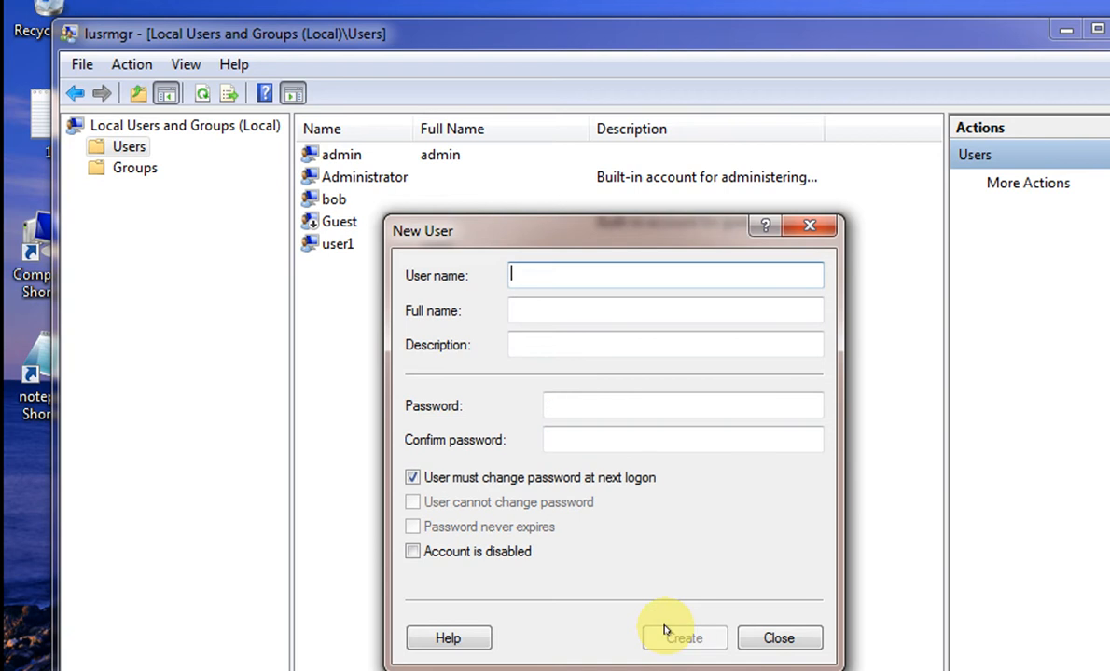
- Close the New User form and open the context menu for account 'you'
{"action": "left_click", "coordinate": [780, 639]}
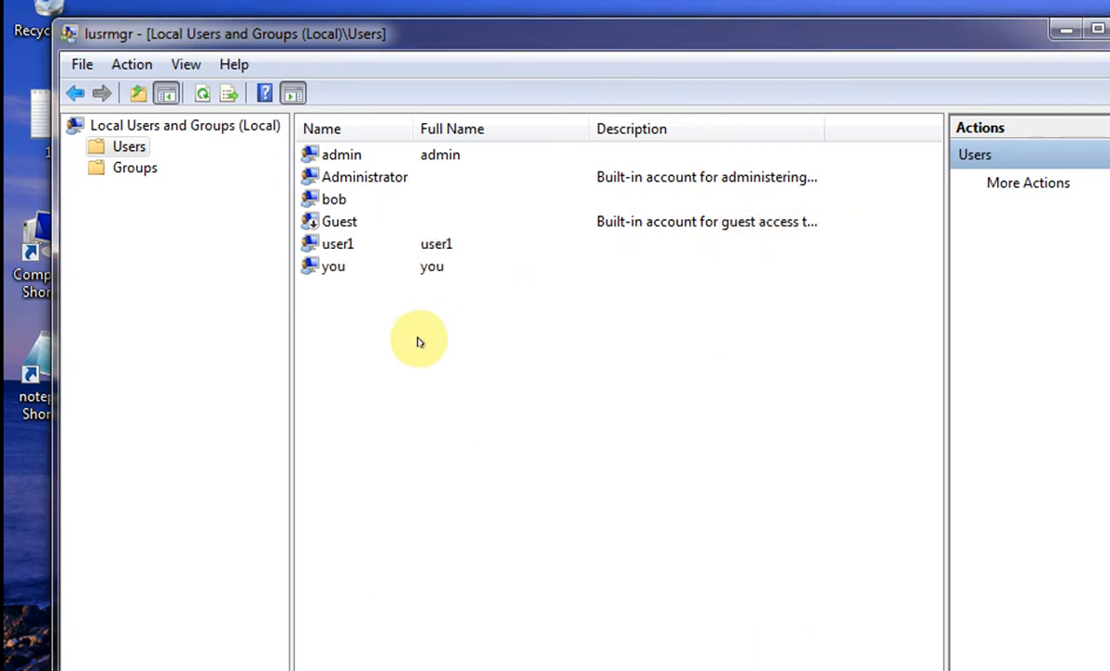
{"action": "left_click", "coordinate": [339, 271]}
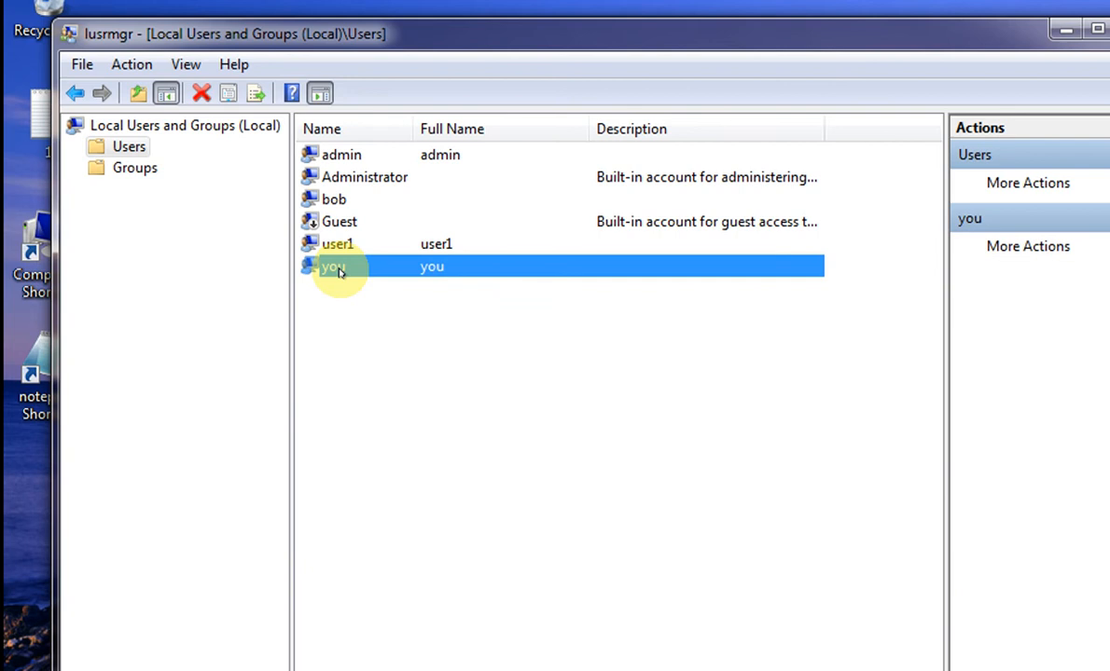
{"action": "right_click", "coordinate": [339, 273]}
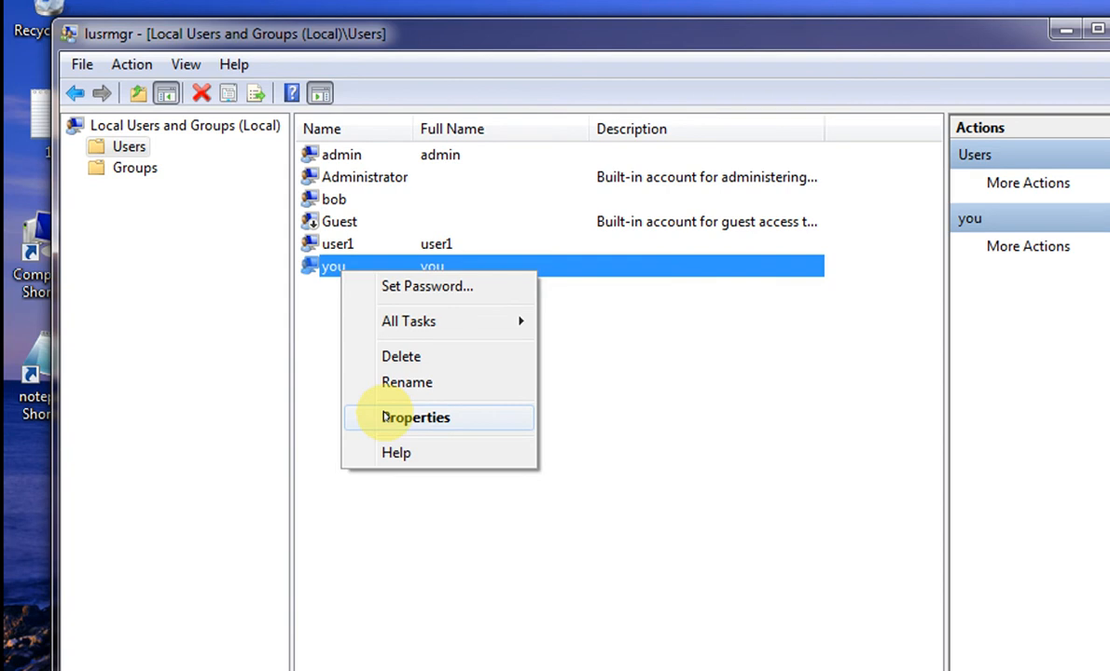
- Open Properties for 'you' and select the Users group on the Member Of tab
{"action": "left_click", "coordinate": [415, 417]}
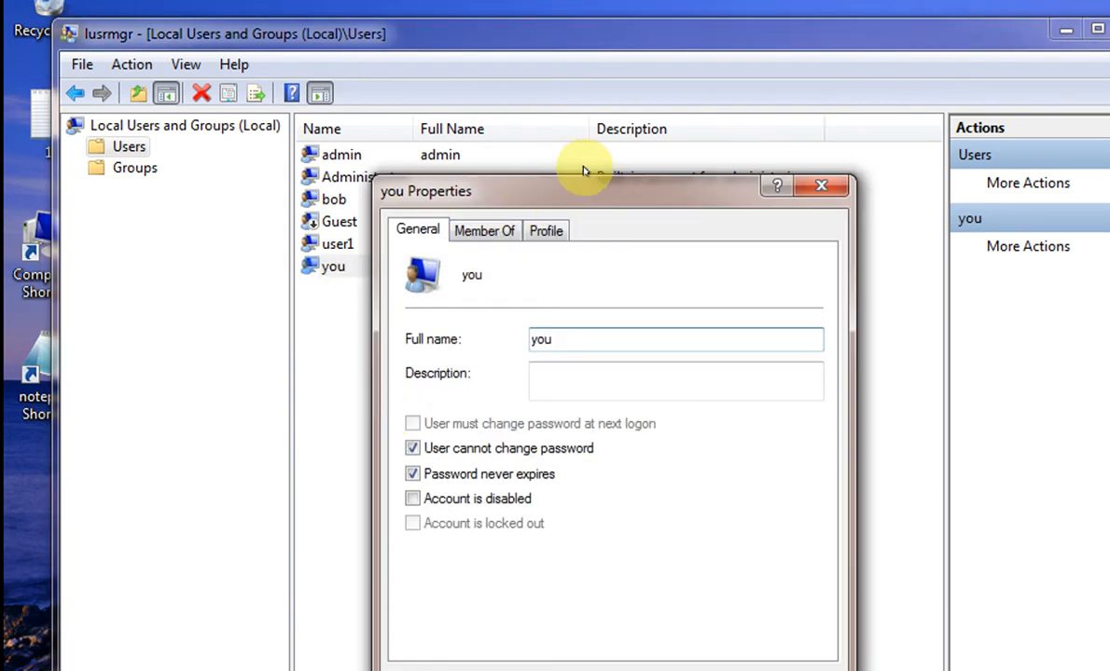
{"action": "left_click_drag", "start_coordinate": [578, 182], "coordinate": [723, 32]}
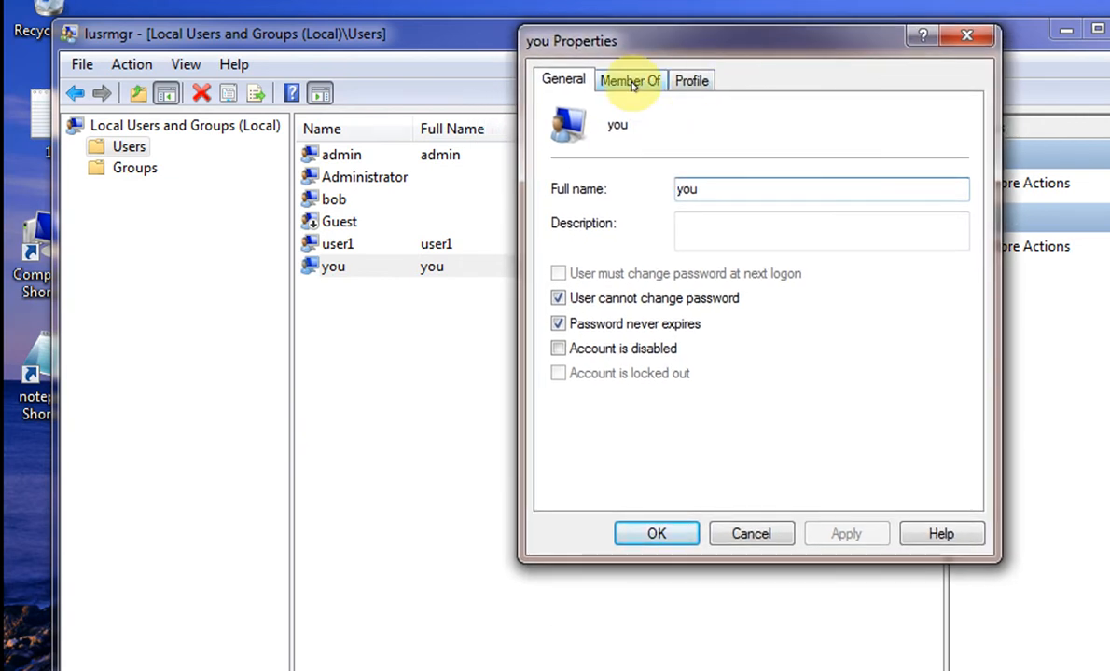
{"action": "left_click", "coordinate": [632, 85]}
{"action": "left_click", "coordinate": [594, 140]}
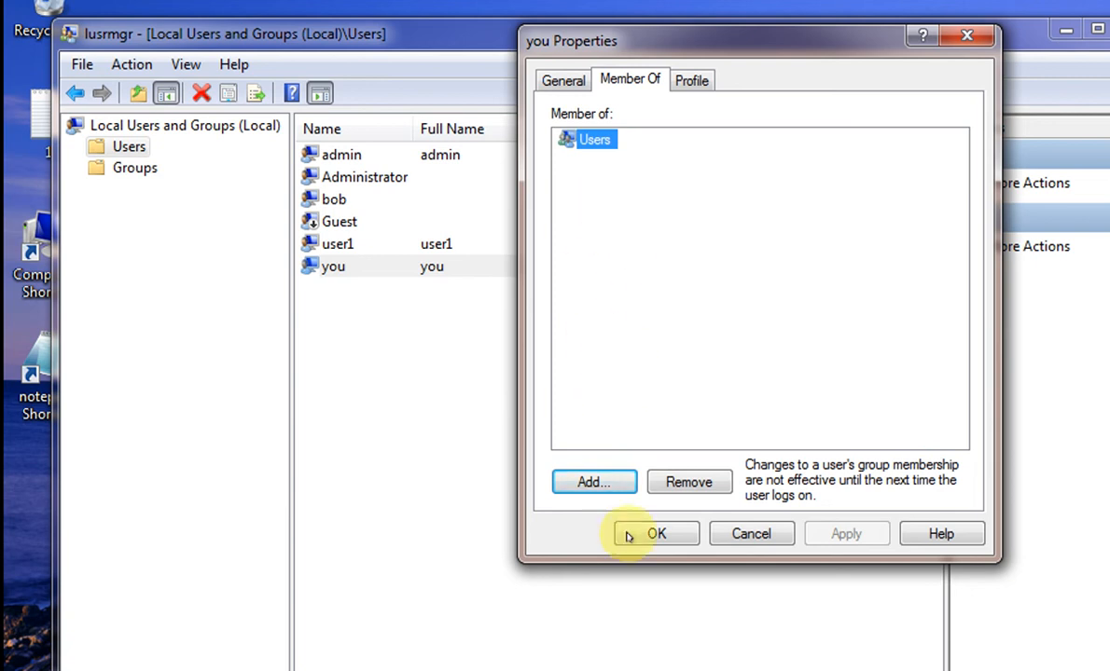
- Remove 'you' from Users and add Administrators through the Advanced group search
{"action": "left_click", "coordinate": [687, 485]}
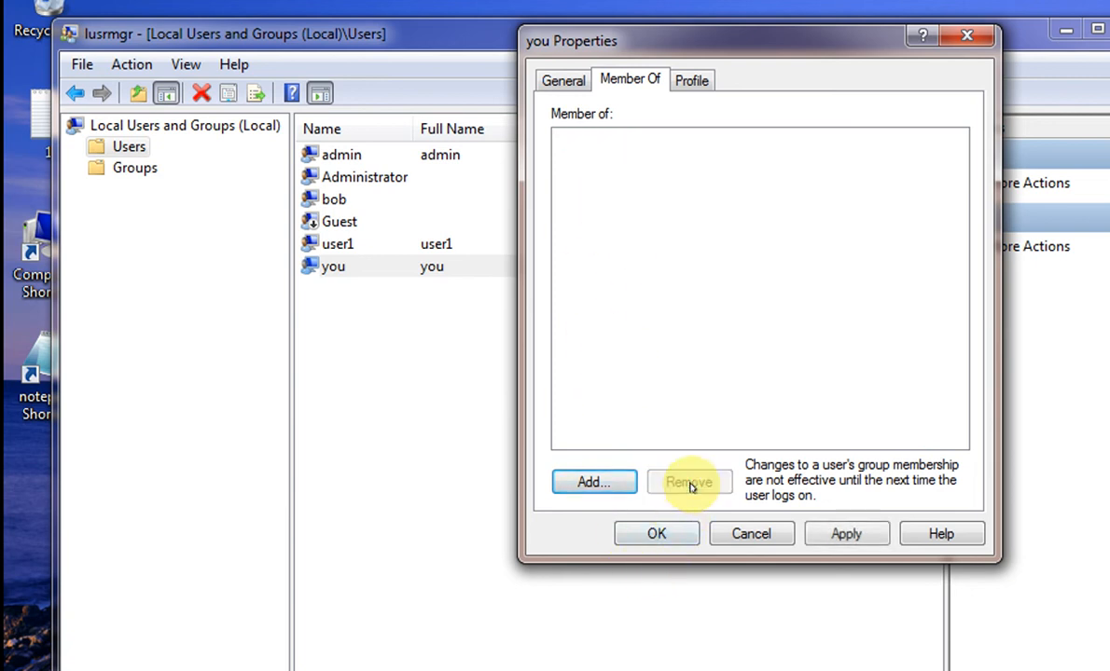
{"action": "left_click", "coordinate": [615, 486]}
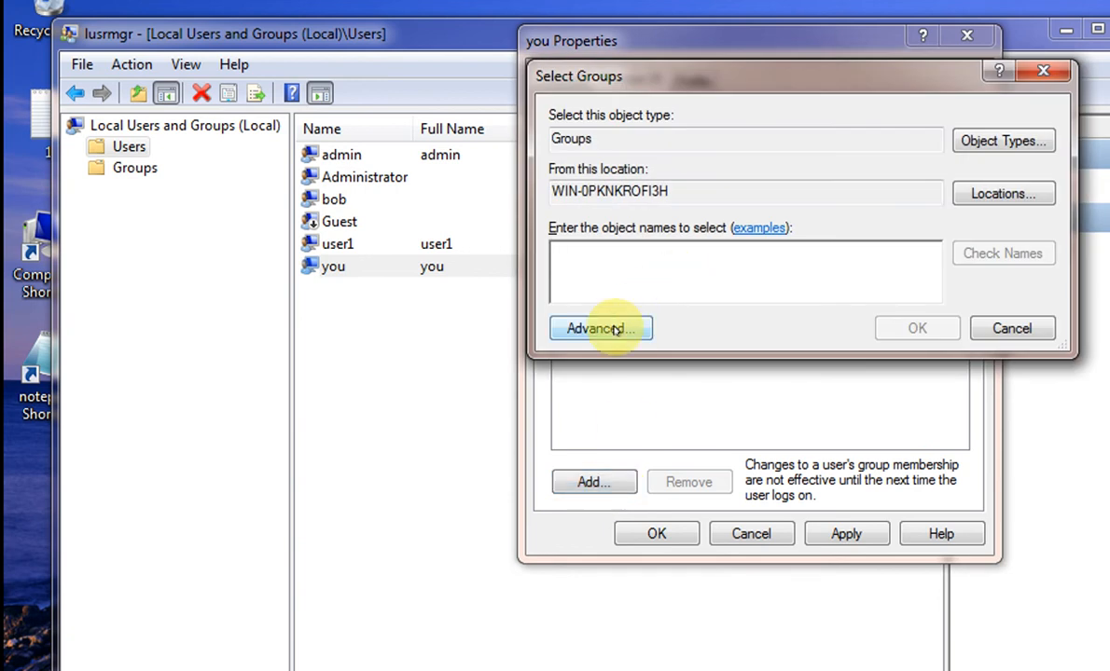
{"action": "left_click", "coordinate": [598, 327]}
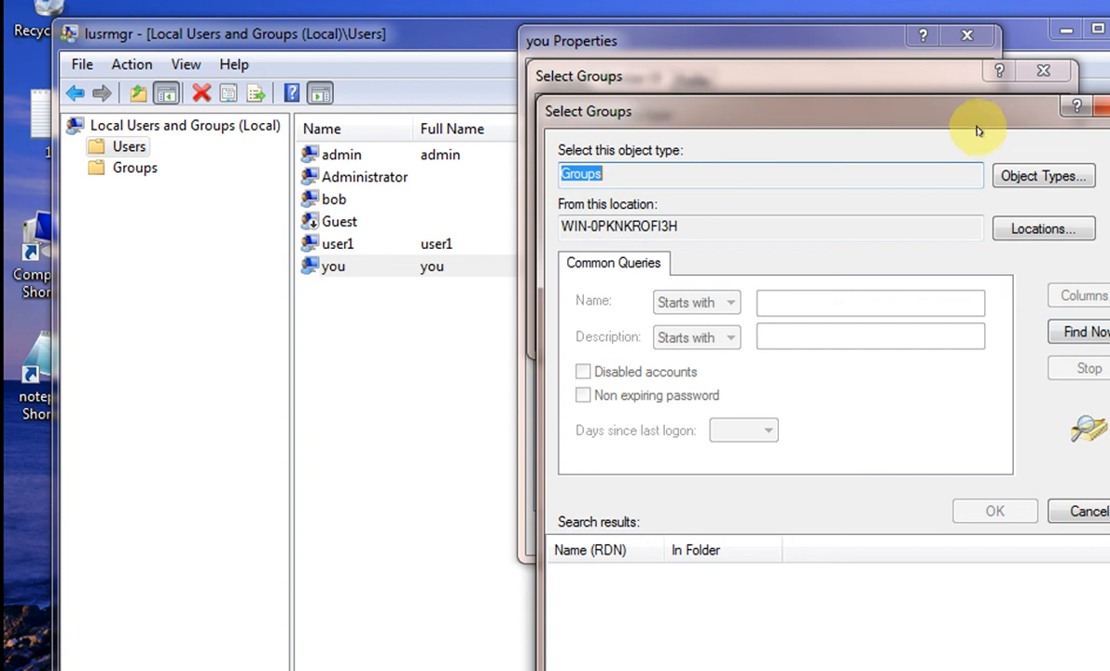
{"action": "left_click_drag", "start_coordinate": [977, 135], "coordinate": [850, 30]}
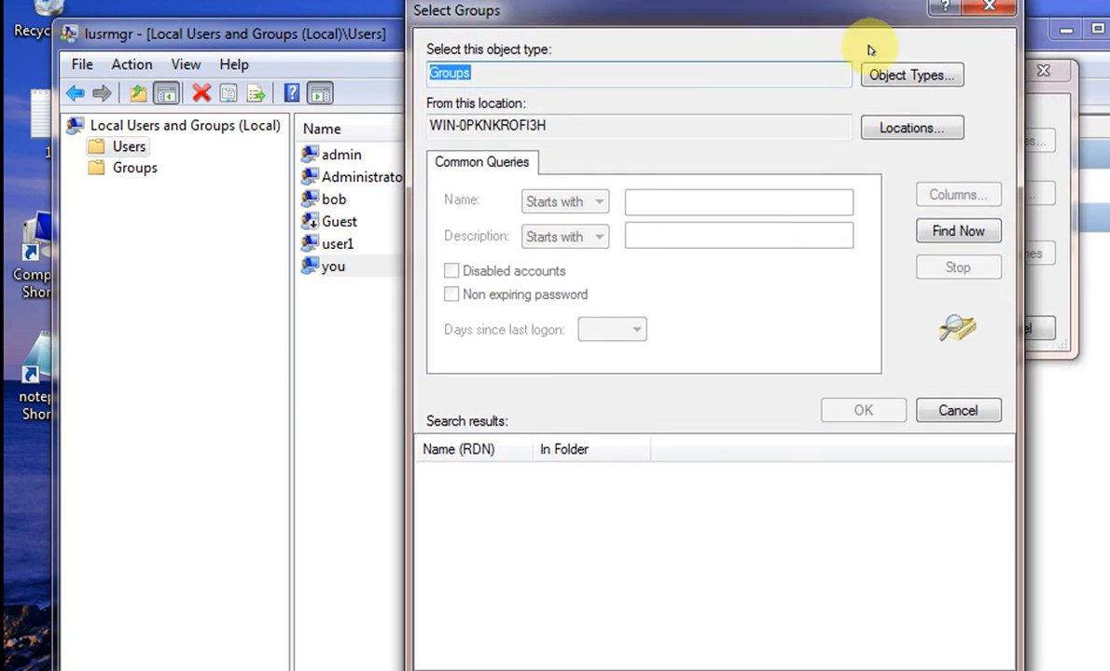
{"action": "left_click", "coordinate": [957, 231]}
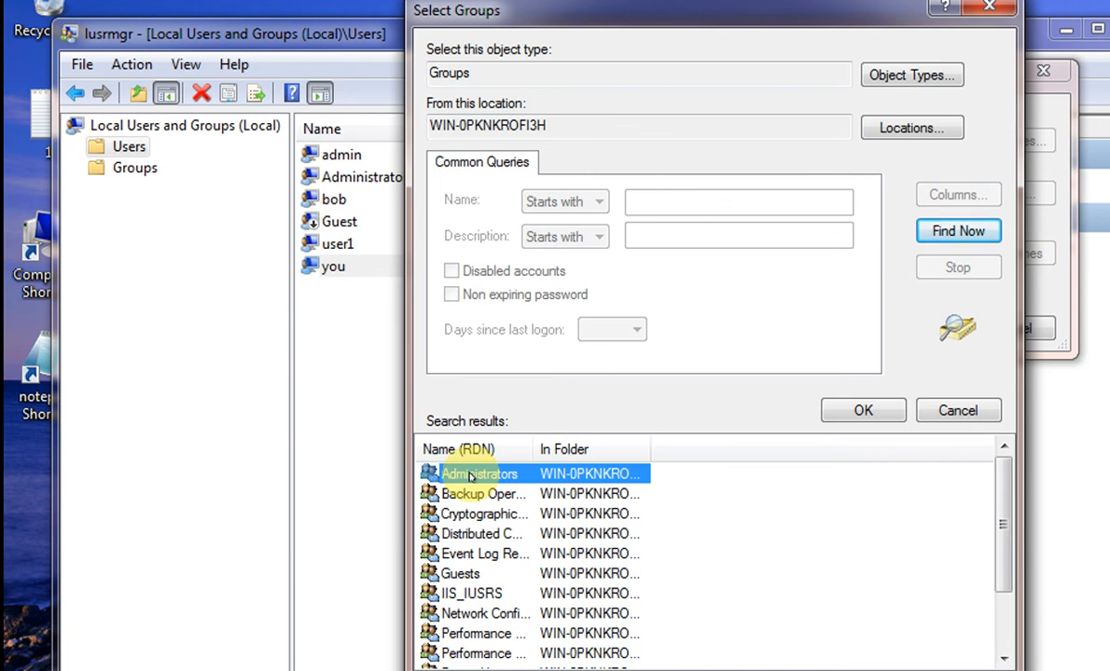
{"action": "double_click", "coordinate": [471, 476]}
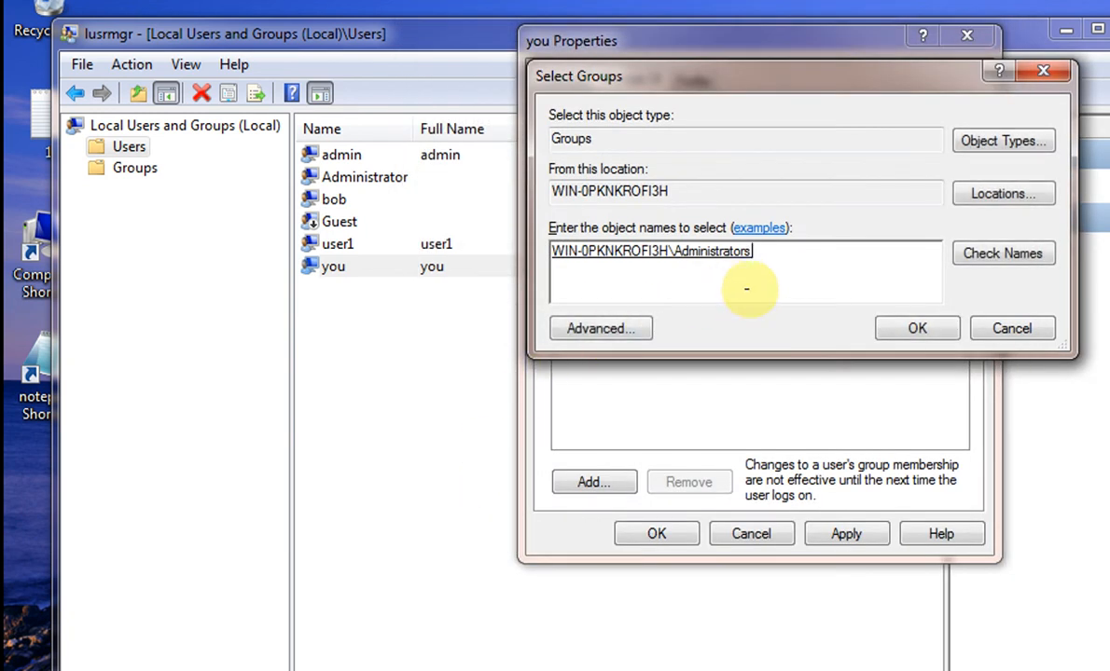
{"action": "left_click", "coordinate": [897, 331]}
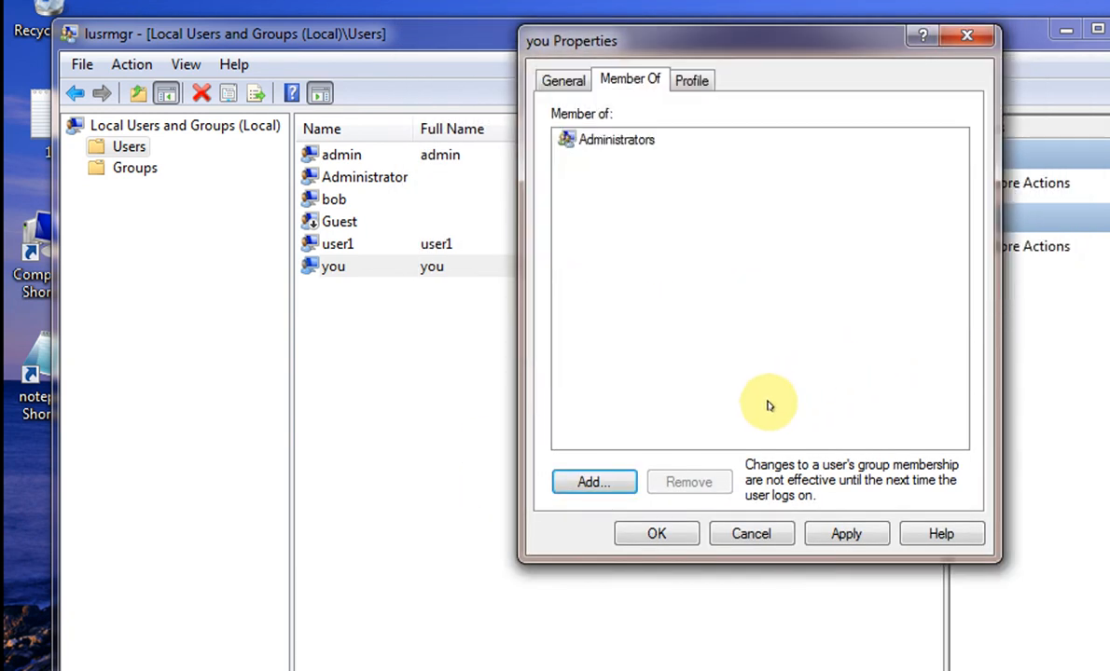
- Apply and confirm the Administrators membership for 'you', then close Local Users and Groups
{"action": "left_click", "coordinate": [819, 529]}
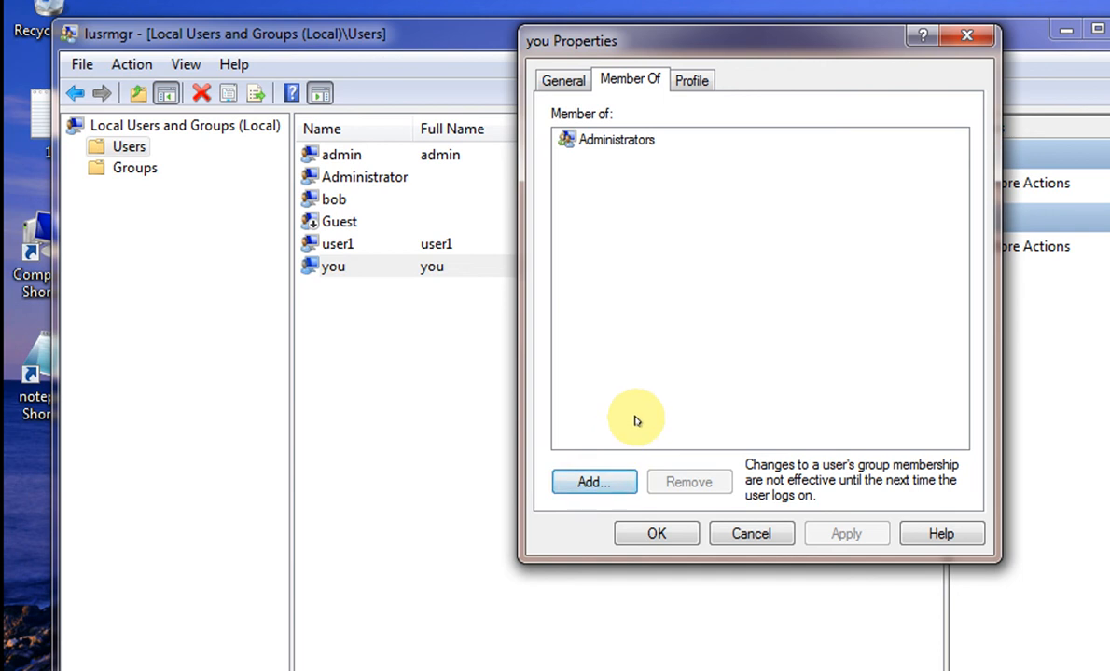
{"action": "left_click", "coordinate": [634, 528]}
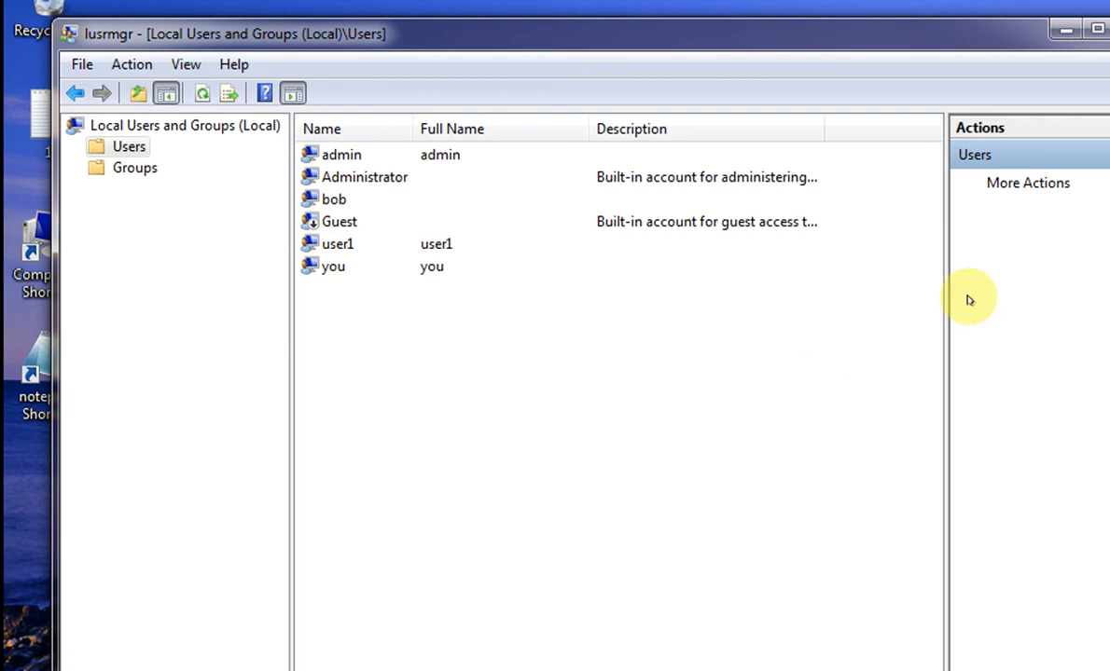
{"action": "left_click", "coordinate": [1109, 29]}
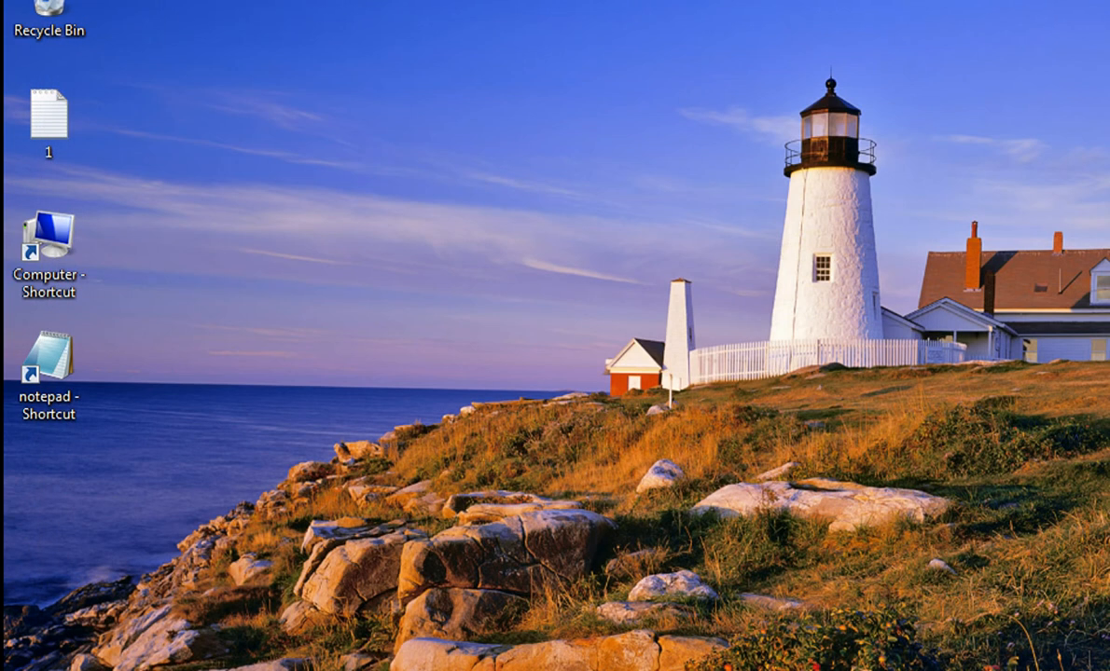